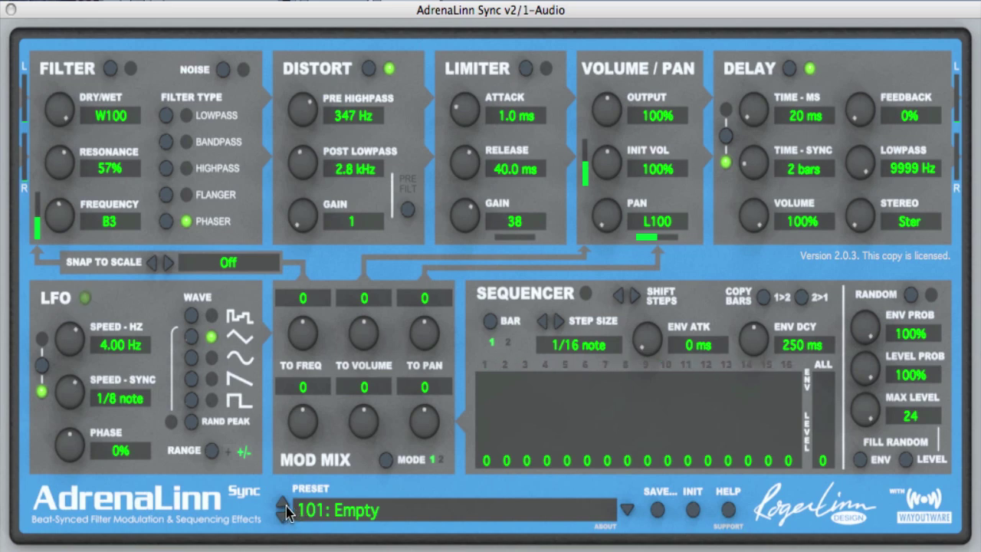
Reset the Empty preset to its initial values with INIT, discarding unsaved changes.
{"action": "left_click", "coordinate": [695, 511]}
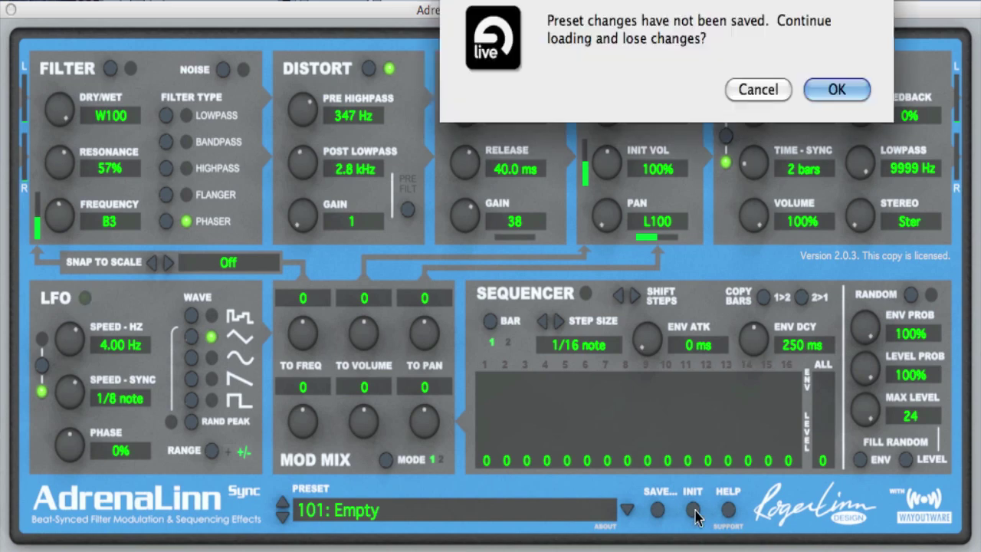
{"action": "left_click", "coordinate": [829, 90]}
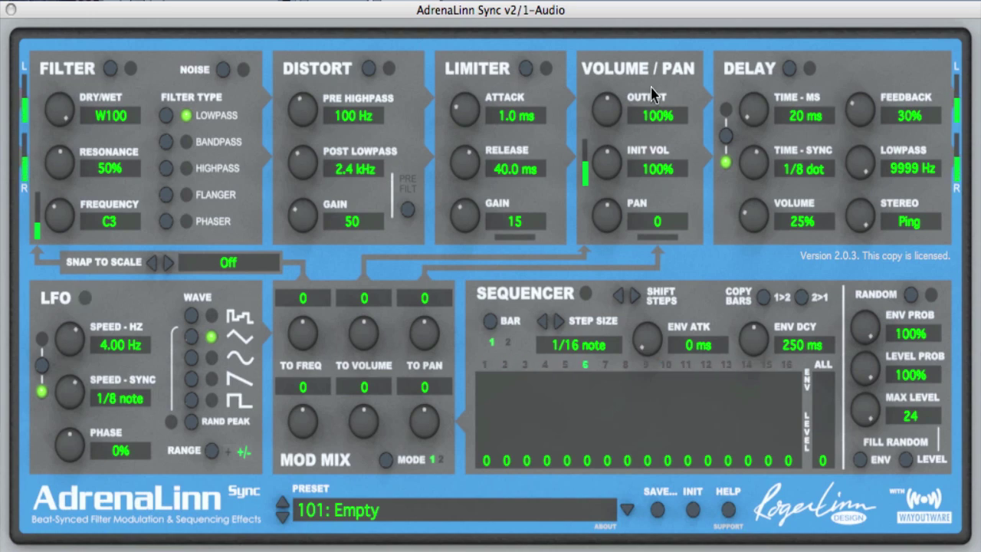
Turn on the lowpass filter and sweep its frequency and resonance, peaking at 87%.
{"action": "left_click", "coordinate": [111, 69]}
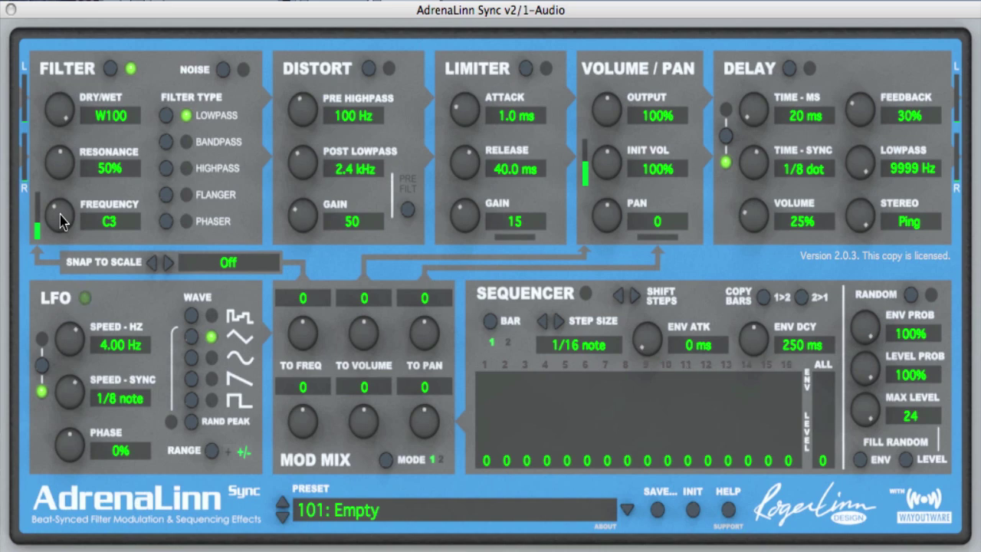
{"action": "mouse_move", "coordinate": [60, 216]}
{"action": "left_mouse_down"}
{"action": "mouse_move", "coordinate": [66, 179]}
{"action": "mouse_move", "coordinate": [68, 221]}
{"action": "mouse_move", "coordinate": [68, 170]}
{"action": "mouse_move", "coordinate": [74, 237]}
{"action": "mouse_move", "coordinate": [74, 184]}
{"action": "mouse_move", "coordinate": [74, 219]}
{"action": "left_mouse_up"}
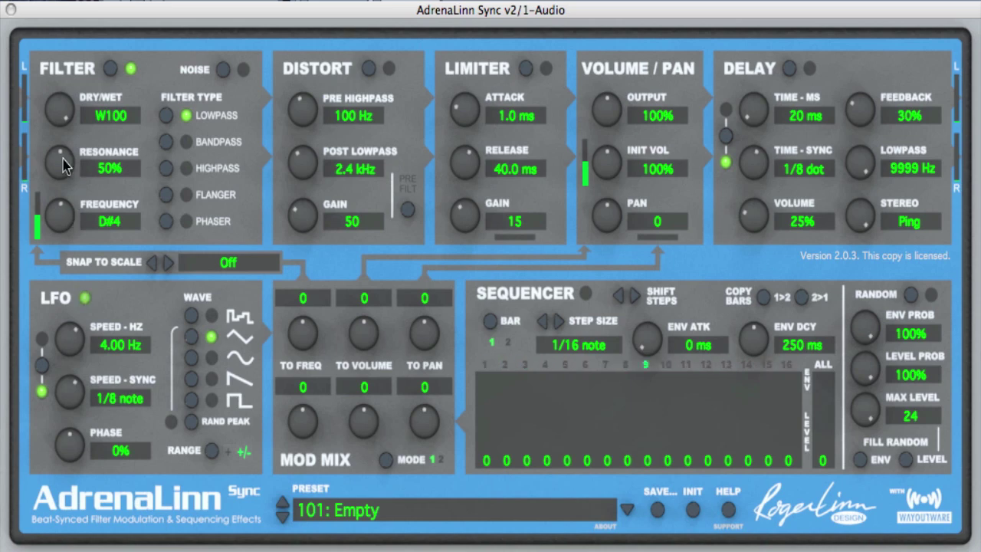
{"action": "left_click_drag", "start_coordinate": [64, 165], "coordinate": [63, 124]}
{"action": "mouse_move", "coordinate": [63, 221]}
{"action": "left_mouse_down"}
{"action": "mouse_move", "coordinate": [64, 253]}
{"action": "mouse_move", "coordinate": [68, 207]}
{"action": "mouse_move", "coordinate": [68, 239]}
{"action": "left_mouse_up"}
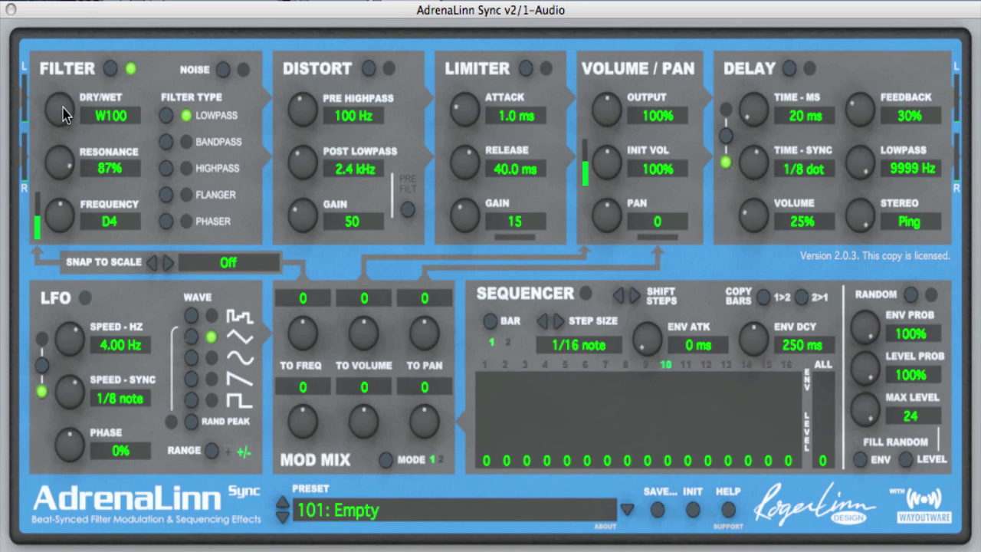
Sweep the filter dry/wet back to W100 and drop resonance to 63%.
{"action": "left_click_drag", "start_coordinate": [63, 114], "coordinate": [60, 94]}
{"action": "left_click_drag", "start_coordinate": [59, 128], "coordinate": [60, 105]}
{"action": "left_click_drag", "start_coordinate": [58, 160], "coordinate": [66, 213]}
Switch the filter to Bandpass and adjust its resonance and frequency.
{"action": "left_click", "coordinate": [166, 143]}
{"action": "left_click_drag", "start_coordinate": [60, 158], "coordinate": [59, 142]}
{"action": "mouse_move", "coordinate": [62, 222]}
{"action": "left_mouse_down"}
{"action": "mouse_move", "coordinate": [65, 257]}
{"action": "mouse_move", "coordinate": [66, 201]}
{"action": "mouse_move", "coordinate": [67, 224]}
{"action": "left_mouse_up"}
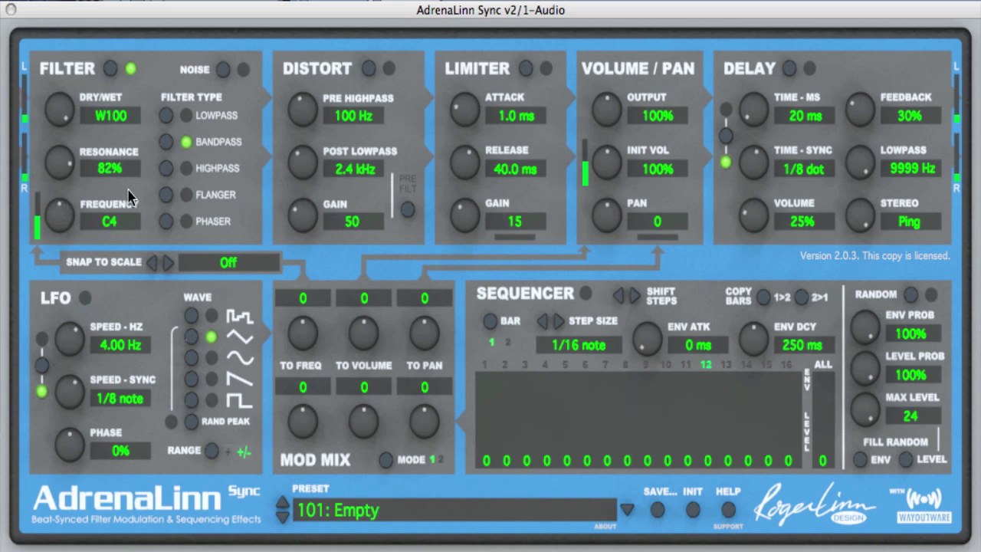
Switch to Highpass with resonance at 73% and frequency at F4.
{"action": "left_click", "coordinate": [167, 174]}
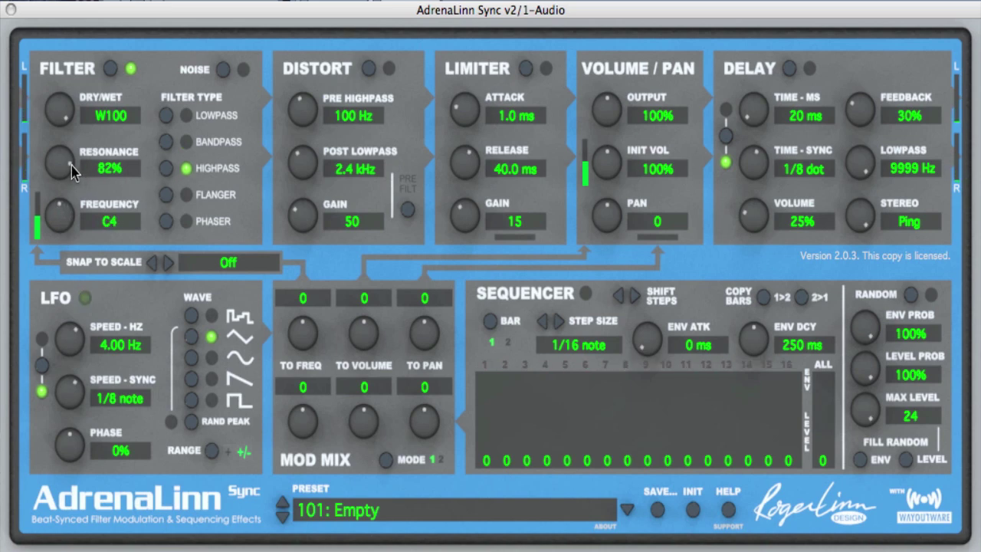
{"action": "left_click_drag", "start_coordinate": [60, 165], "coordinate": [64, 198]}
{"action": "mouse_move", "coordinate": [65, 218]}
{"action": "left_mouse_down"}
{"action": "mouse_move", "coordinate": [63, 174]}
{"action": "mouse_move", "coordinate": [67, 225]}
{"action": "mouse_move", "coordinate": [67, 190]}
{"action": "mouse_move", "coordinate": [71, 217]}
{"action": "left_mouse_up"}
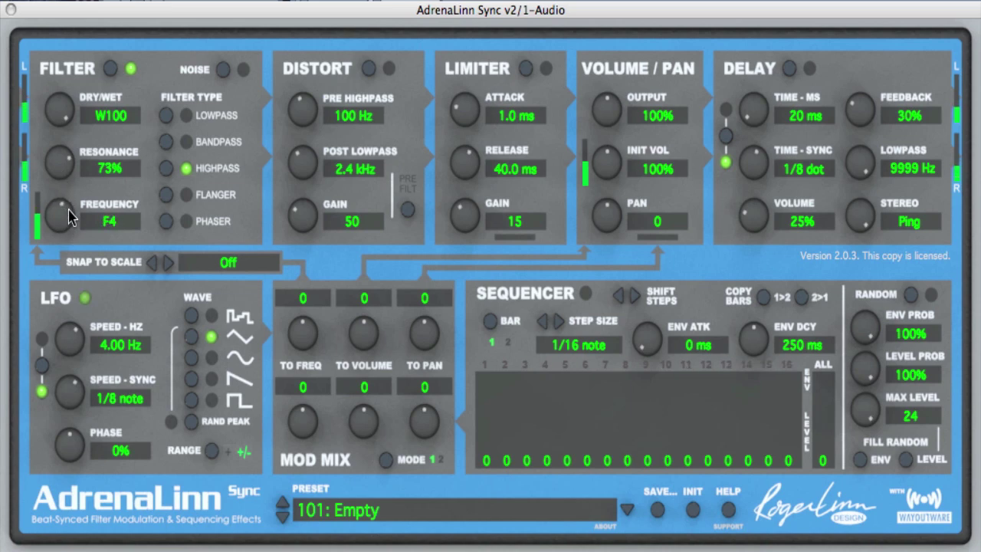
Try Flanger at 56% resonance, then switch to Phaser with frequency at D#4.
{"action": "left_click", "coordinate": [166, 194]}
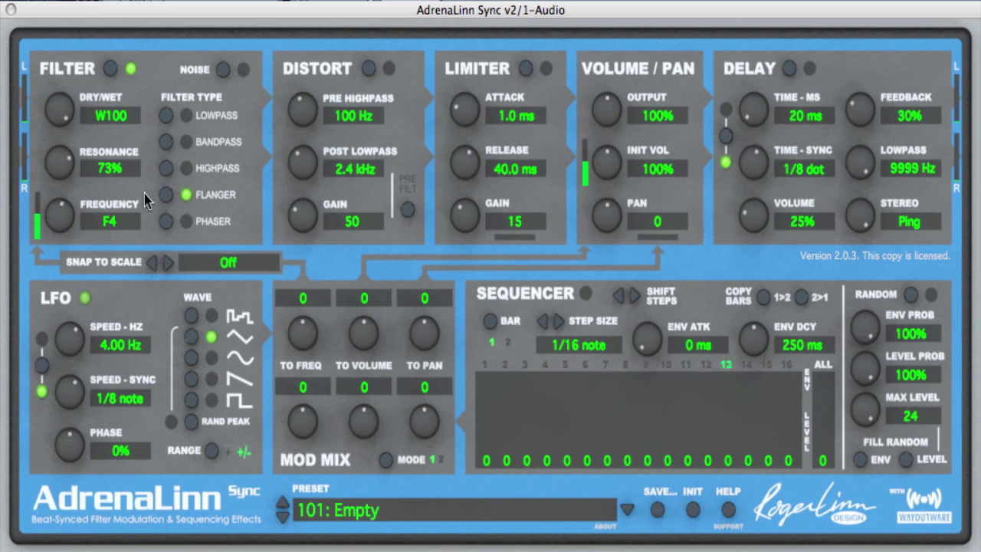
{"action": "left_click_drag", "start_coordinate": [58, 176], "coordinate": [196, 224]}
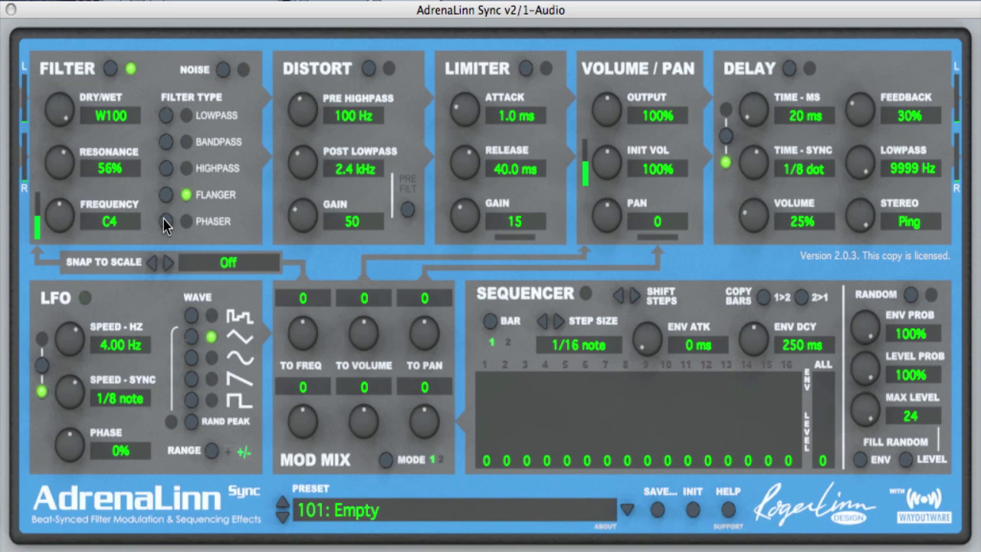
{"action": "left_click", "coordinate": [166, 222]}
{"action": "mouse_move", "coordinate": [67, 216]}
{"action": "left_mouse_down"}
{"action": "mouse_move", "coordinate": [72, 254]}
{"action": "mouse_move", "coordinate": [69, 187]}
{"action": "mouse_move", "coordinate": [72, 285]}
{"action": "mouse_move", "coordinate": [68, 213]}
{"action": "left_mouse_up"}
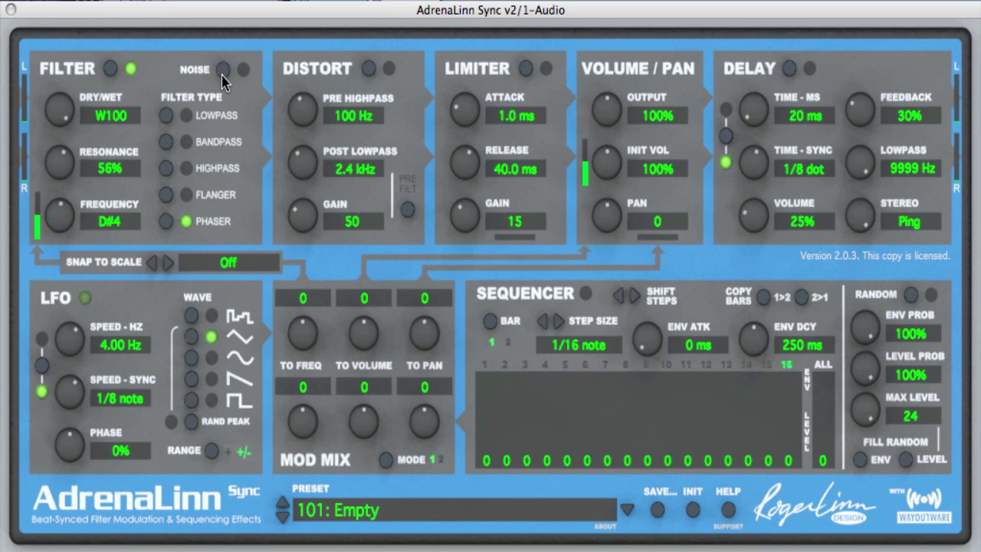
Disable the filter and set the distortion gain to 53.
{"action": "left_click", "coordinate": [111, 69]}
{"action": "left_click_drag", "start_coordinate": [297, 224], "coordinate": [309, 242]}
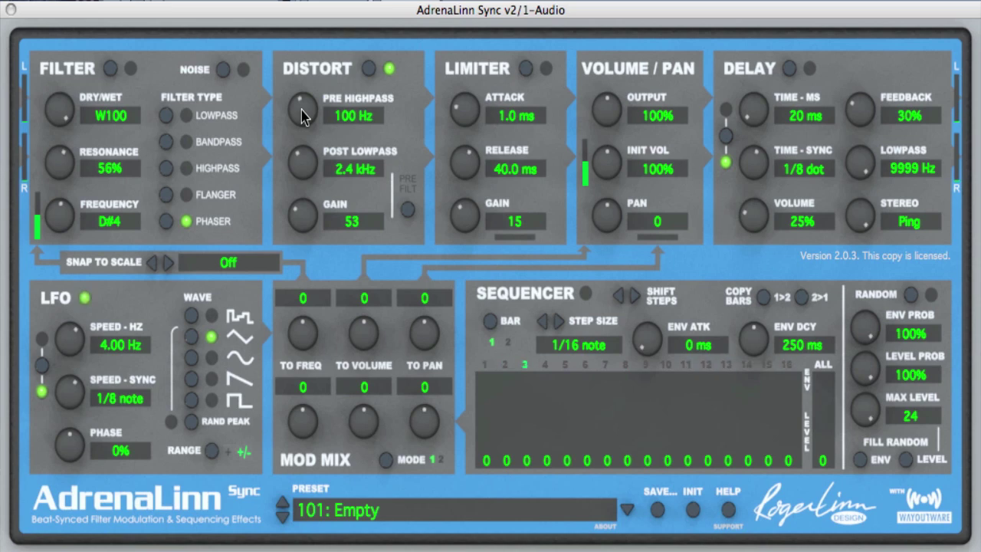
Sweep the distortion pre-highpass from 190 Hz up to 1425 Hz, then back to 124 Hz.
{"action": "left_click_drag", "start_coordinate": [301, 110], "coordinate": [300, 90]}
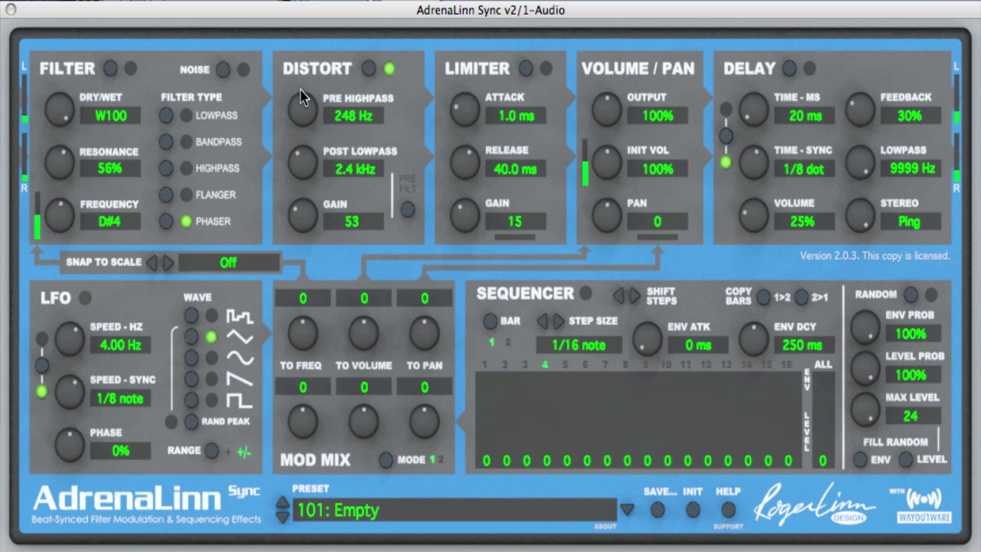
{"action": "left_click_drag", "start_coordinate": [301, 119], "coordinate": [300, 82]}
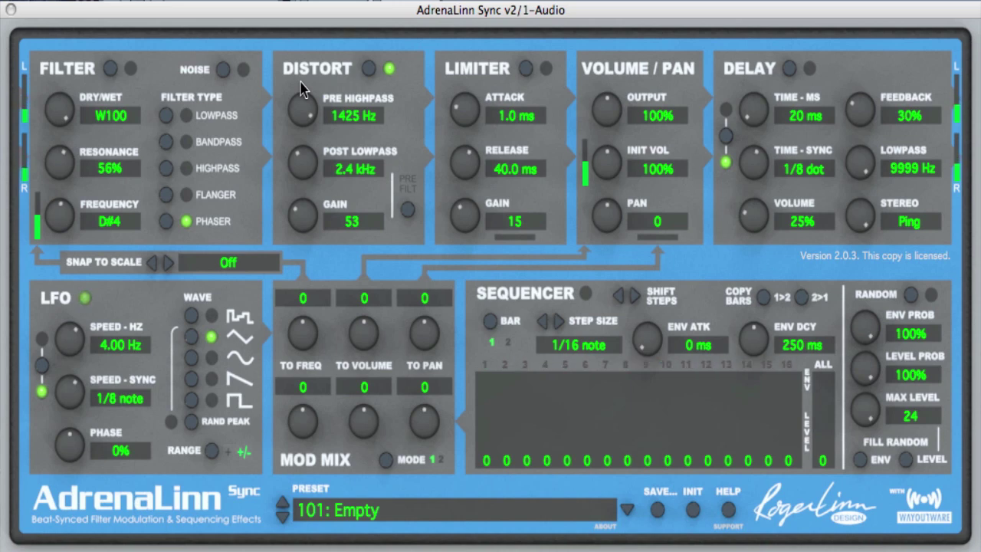
{"action": "left_click_drag", "start_coordinate": [303, 106], "coordinate": [306, 163]}
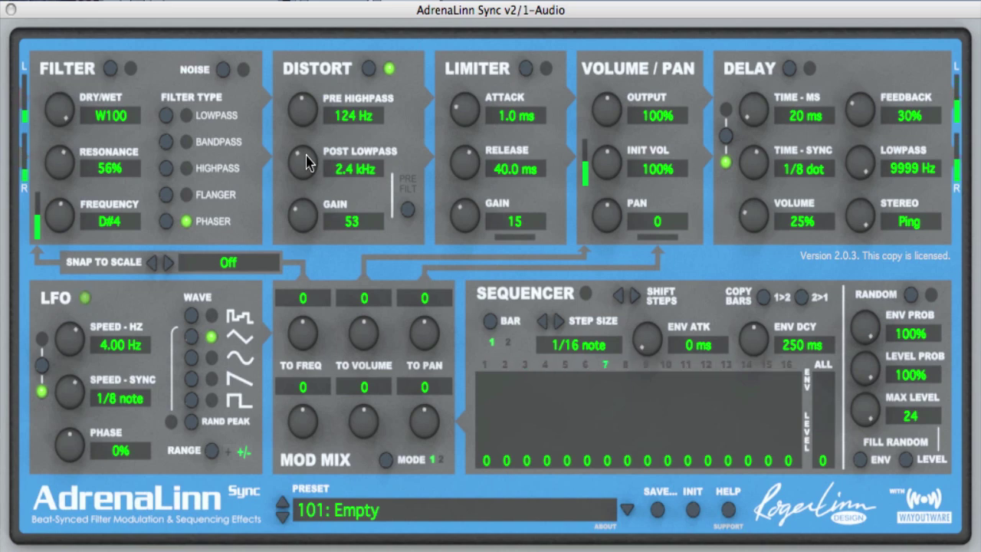
Sweep the distortion post-lowpass between 1.6 kHz, 2.4 kHz and 1.7 kHz.
{"action": "left_click_drag", "start_coordinate": [306, 163], "coordinate": [311, 183]}
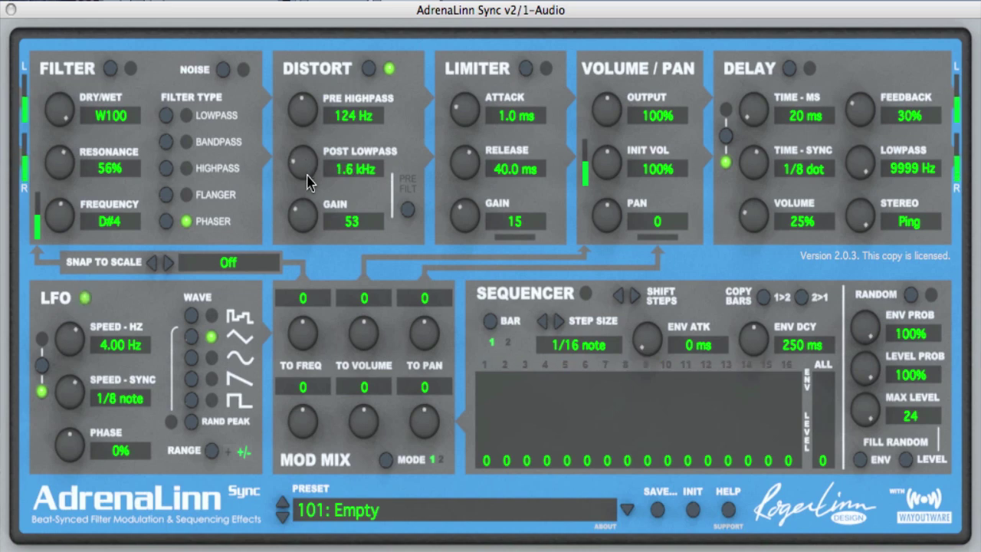
{"action": "left_click_drag", "start_coordinate": [309, 184], "coordinate": [308, 157]}
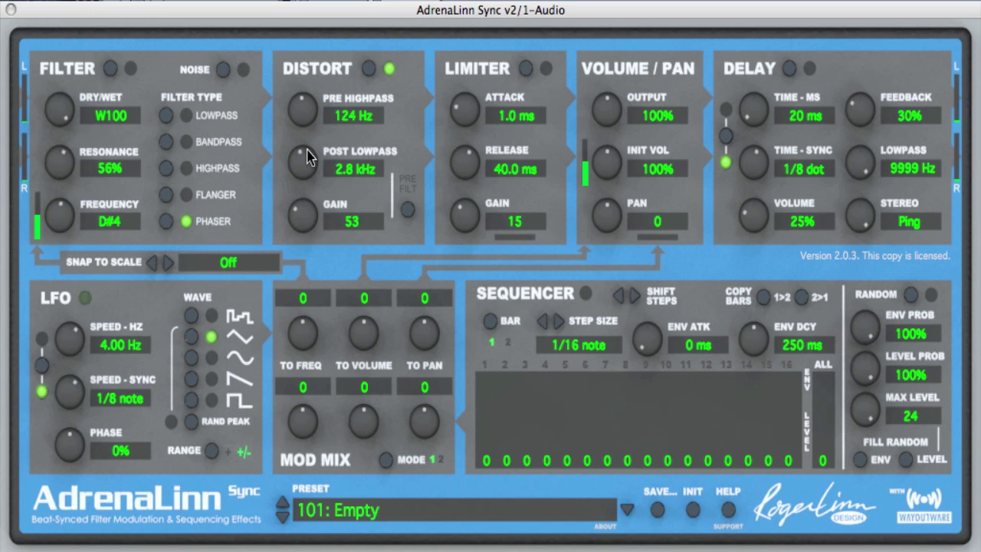
{"action": "mouse_move", "coordinate": [307, 157]}
{"action": "left_mouse_down"}
{"action": "mouse_move", "coordinate": [311, 193]}
{"action": "mouse_move", "coordinate": [312, 140]}
{"action": "mouse_move", "coordinate": [314, 192]}
{"action": "mouse_move", "coordinate": [313, 164]}
{"action": "mouse_move", "coordinate": [314, 175]}
{"action": "left_mouse_up"}
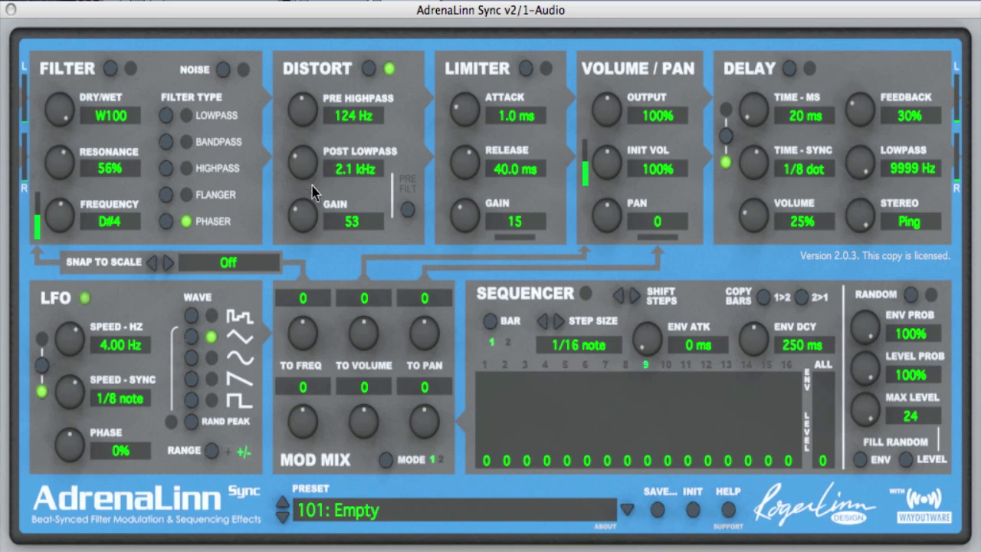
Set distortion gain to 1, pre-highpass to 290 Hz and post-lowpass to 2.4 kHz.
{"action": "left_click_drag", "start_coordinate": [305, 215], "coordinate": [310, 299]}
{"action": "mouse_move", "coordinate": [310, 126]}
{"action": "left_mouse_down"}
{"action": "mouse_move", "coordinate": [308, 111]}
{"action": "mouse_move", "coordinate": [307, 132]}
{"action": "left_mouse_up"}
{"action": "mouse_move", "coordinate": [305, 164]}
{"action": "left_mouse_down"}
{"action": "mouse_move", "coordinate": [305, 151]}
{"action": "mouse_move", "coordinate": [305, 164]}
{"action": "left_mouse_up"}
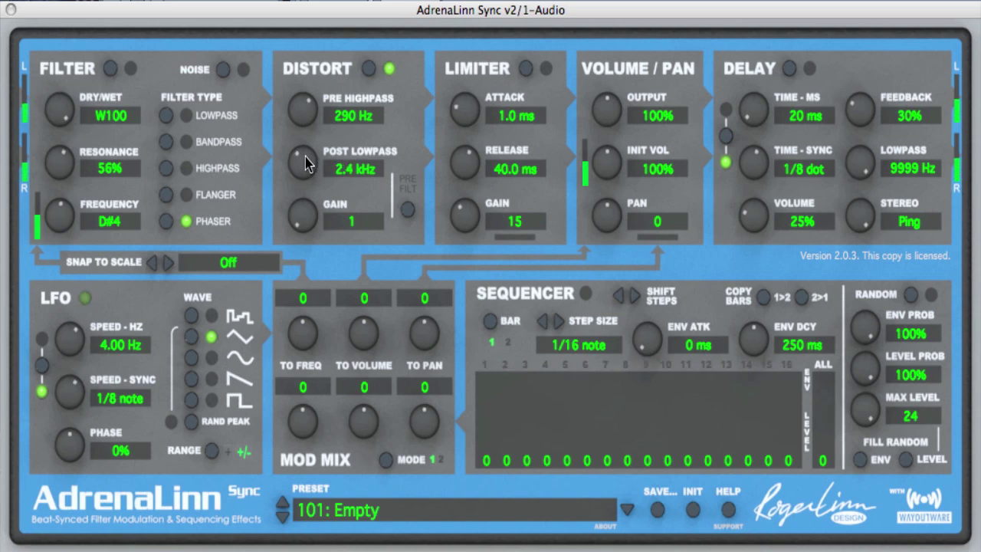
{"action": "left_click", "coordinate": [368, 69]}
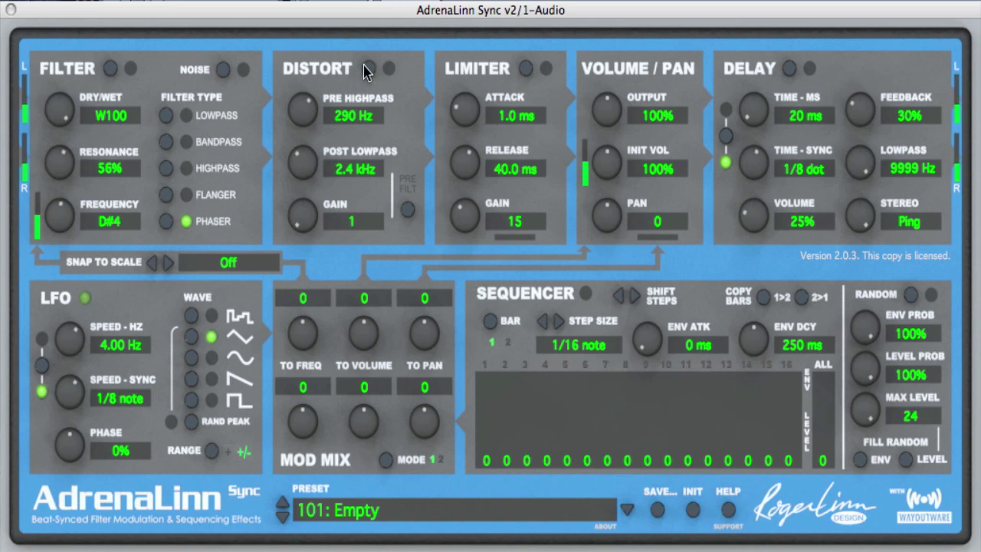
{"action": "left_click", "coordinate": [368, 69]}
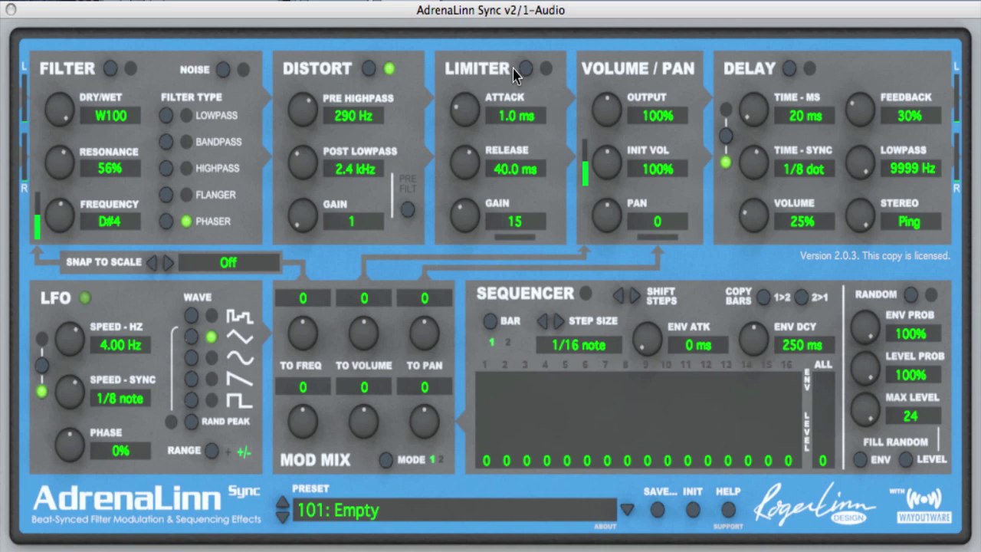
Raise the limiter gain to 37, switching the limiter on and then off again.
{"action": "left_click_drag", "start_coordinate": [469, 211], "coordinate": [469, 182]}
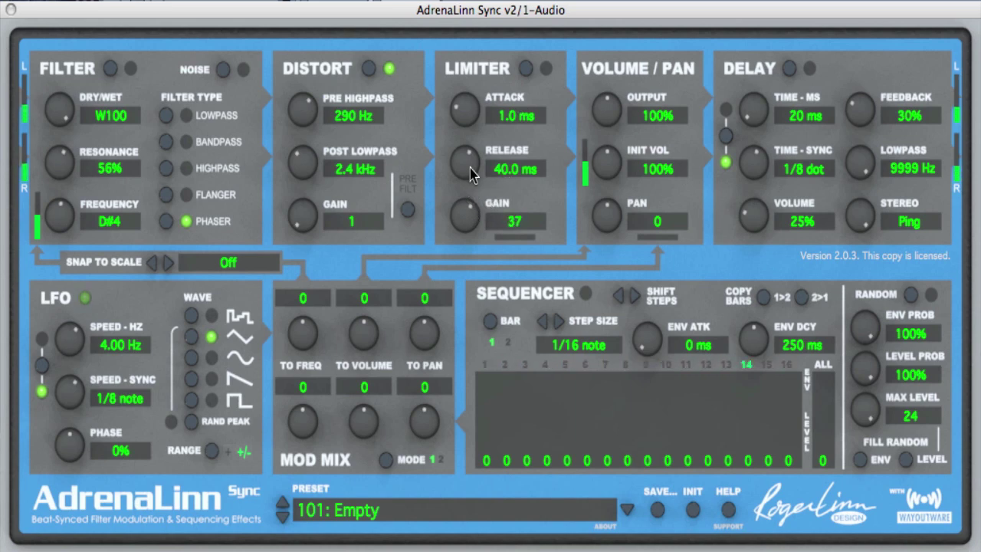
{"action": "left_click", "coordinate": [524, 70]}
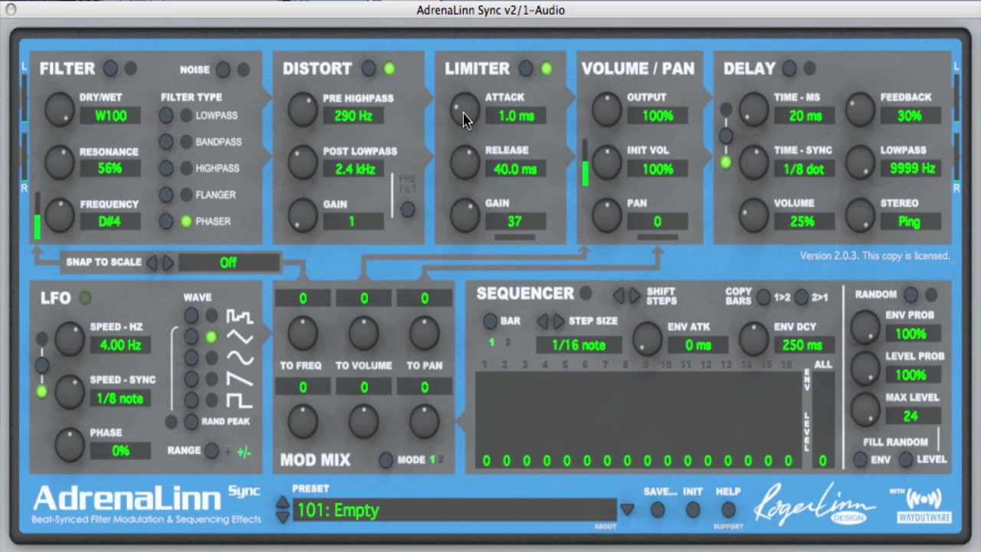
{"action": "left_click", "coordinate": [525, 70]}
Enable the delay, raise its volume to 71%, then switch the delay off.
{"action": "left_click", "coordinate": [790, 71]}
{"action": "left_click_drag", "start_coordinate": [757, 219], "coordinate": [754, 164]}
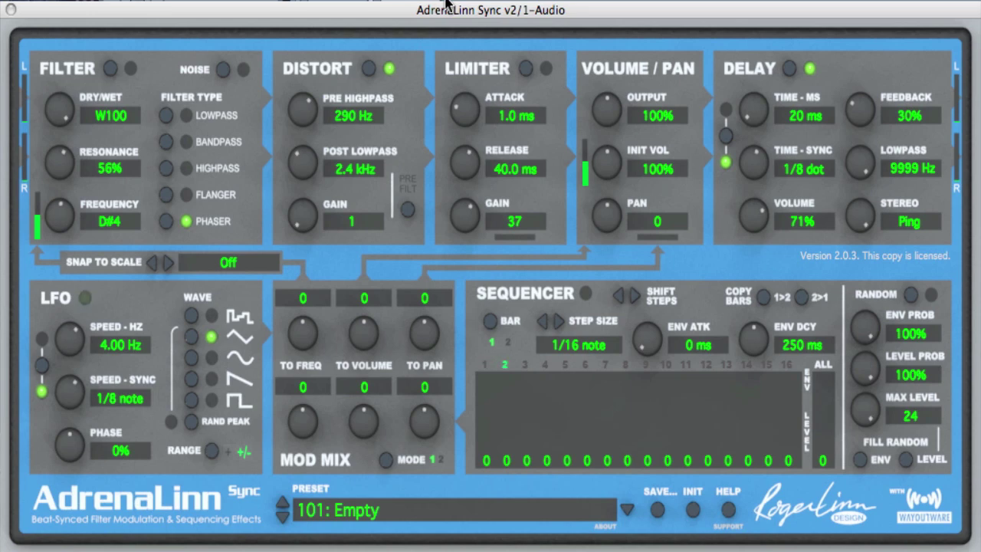
{"action": "left_click", "coordinate": [790, 68]}
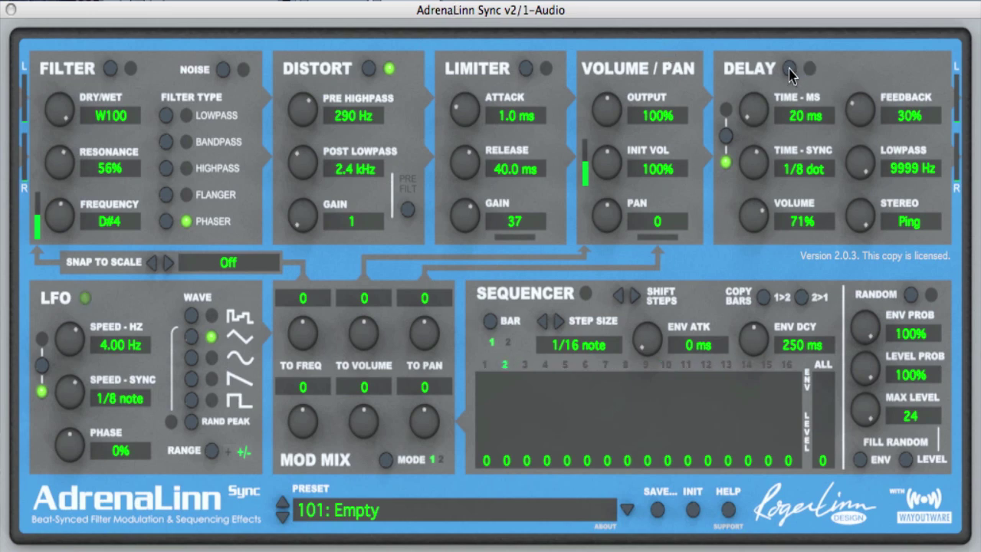